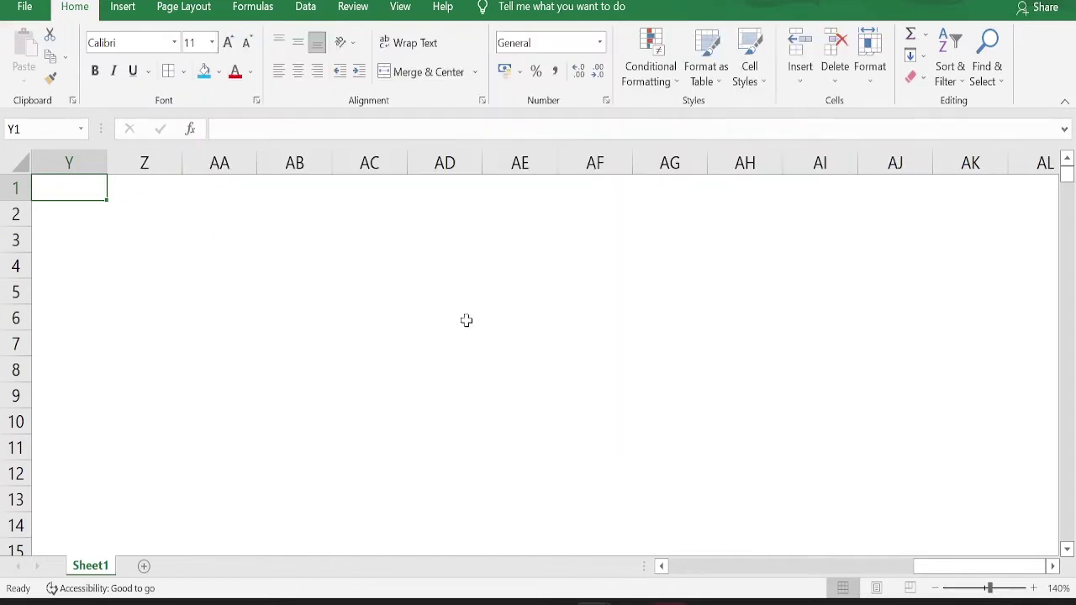
# Return to the top of the sales table, review the Sales Date, Customer ID and Product columns, and select D3.
pyautogui.hotkey('ctrl', 'Home')
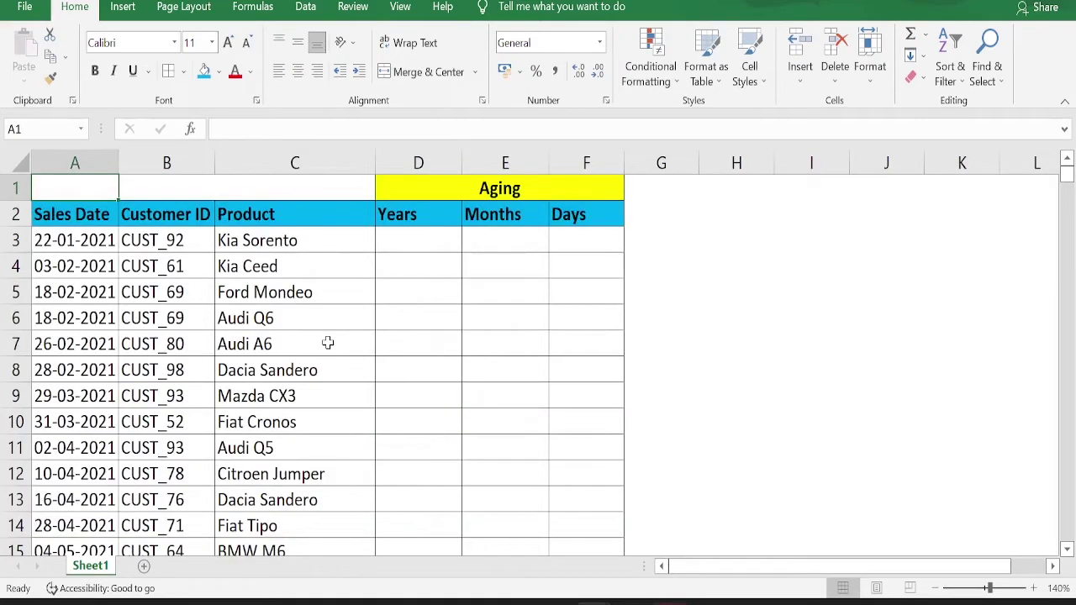
pyautogui.click(66, 220)
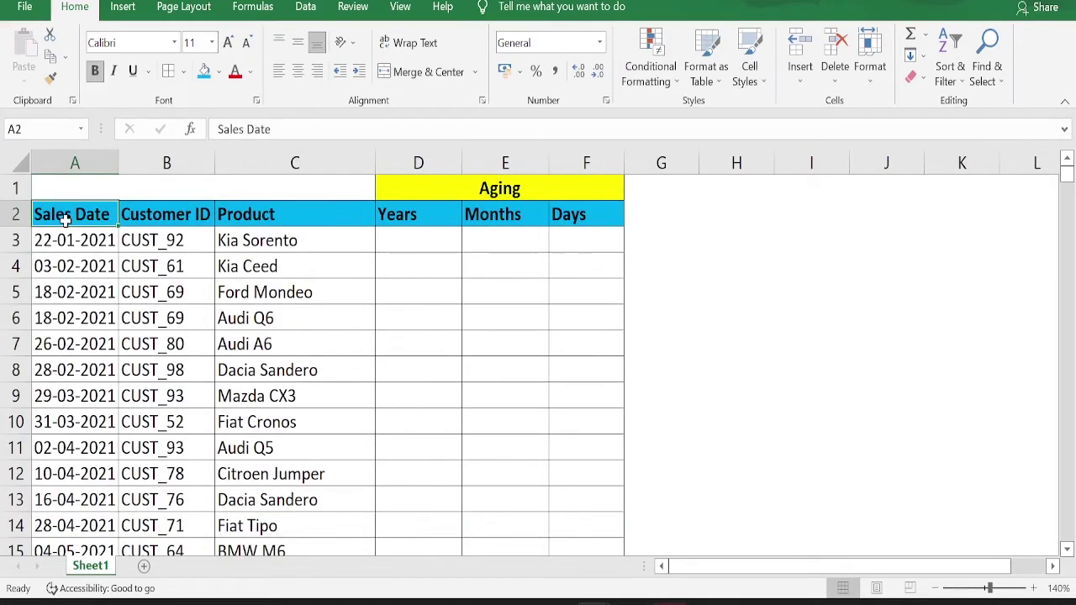
pyautogui.click(133, 214)
pyautogui.click(262, 216)
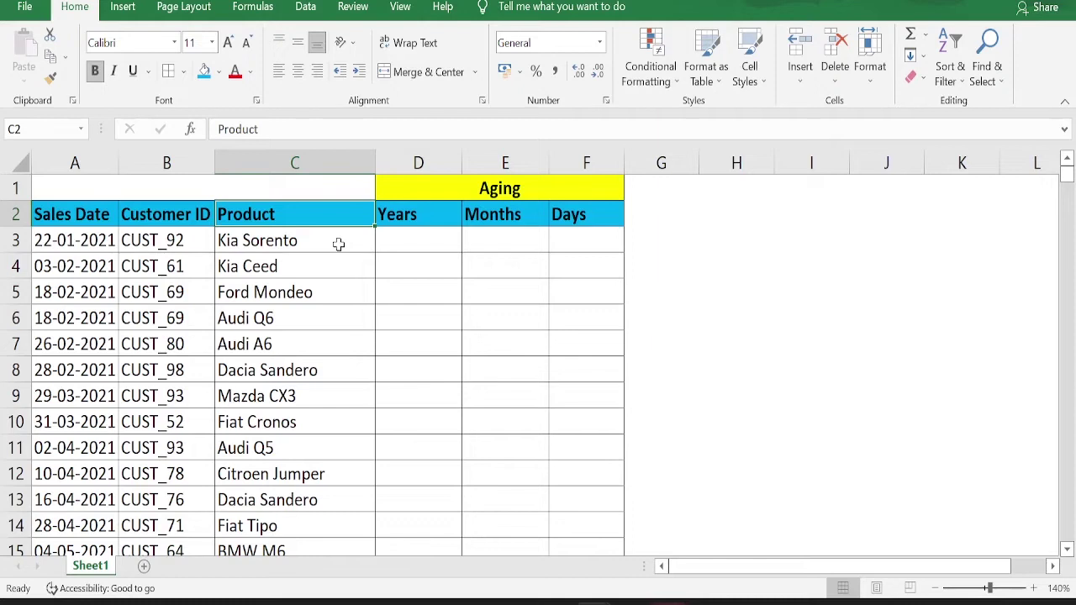
pyautogui.click(428, 242)
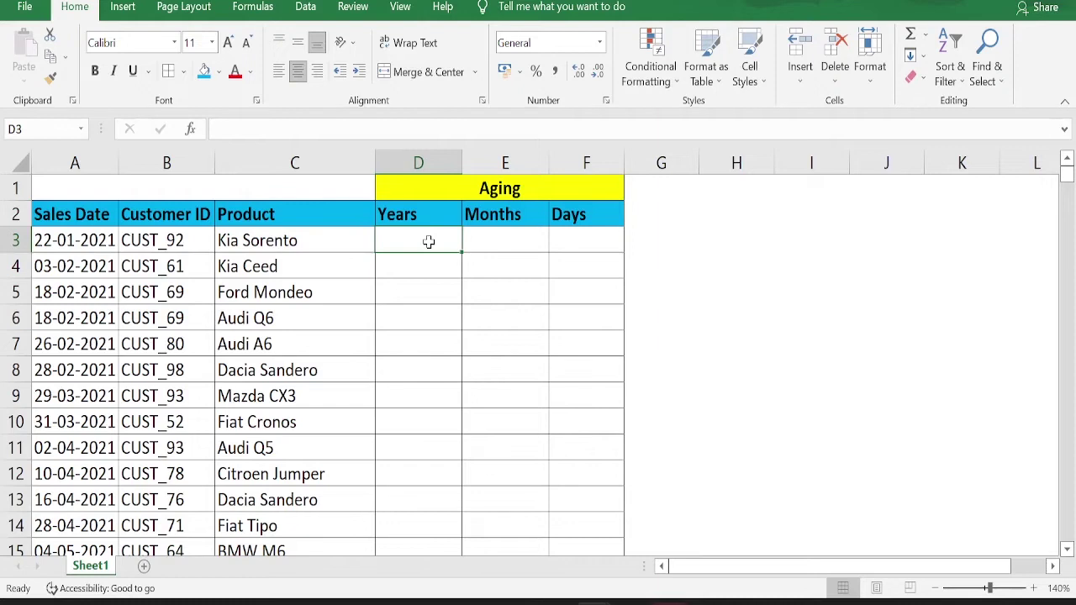
# Enter =DATEDIF(A3,TODAY(),"Y") in D3, giving 1 year.
pyautogui.write('=DATED')
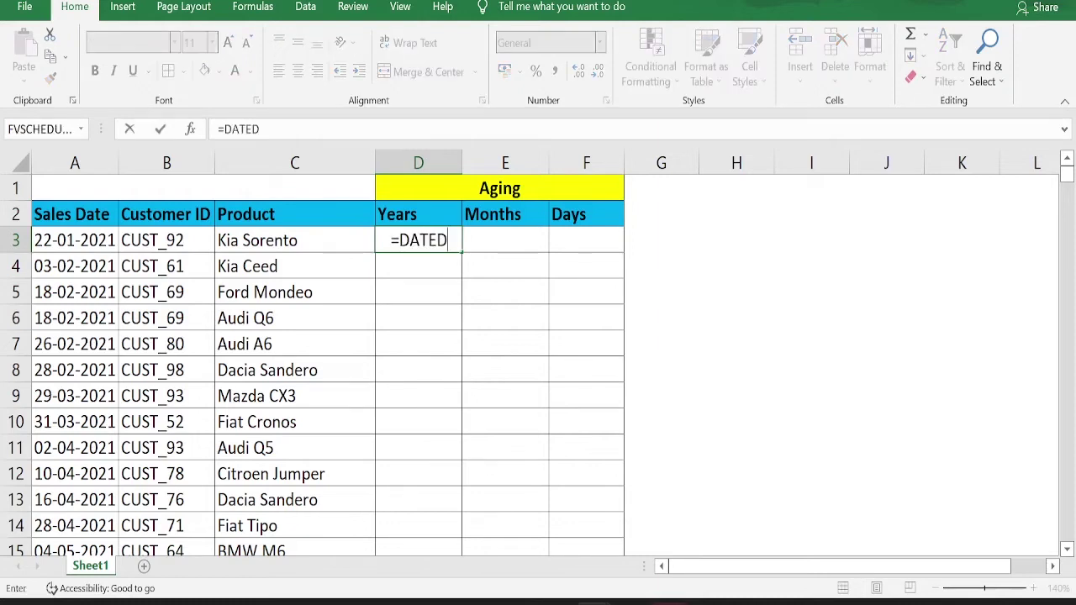
pyautogui.write('IF')
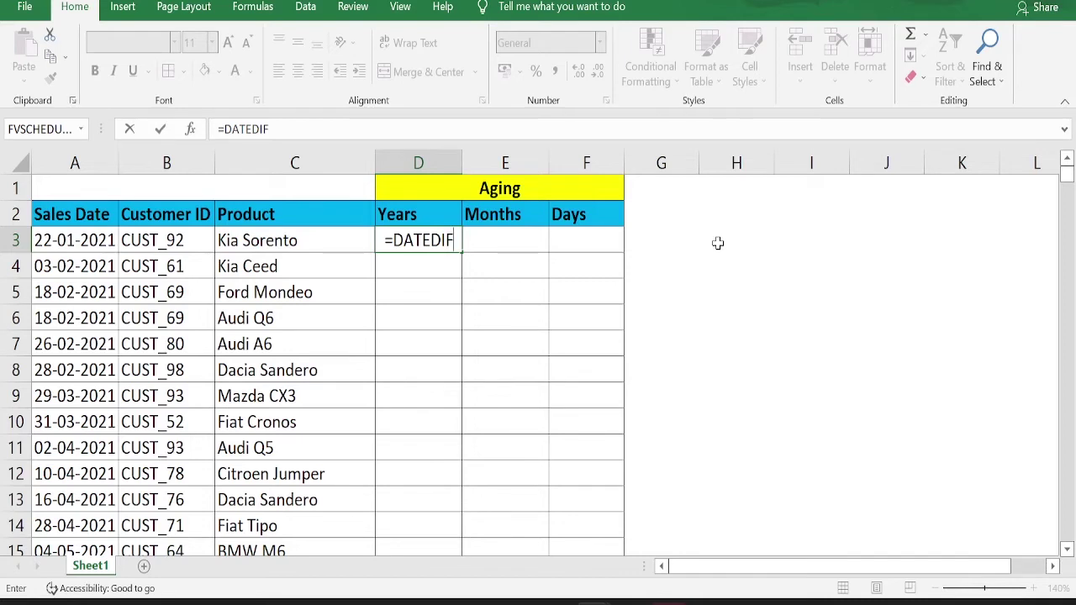
pyautogui.write('(')
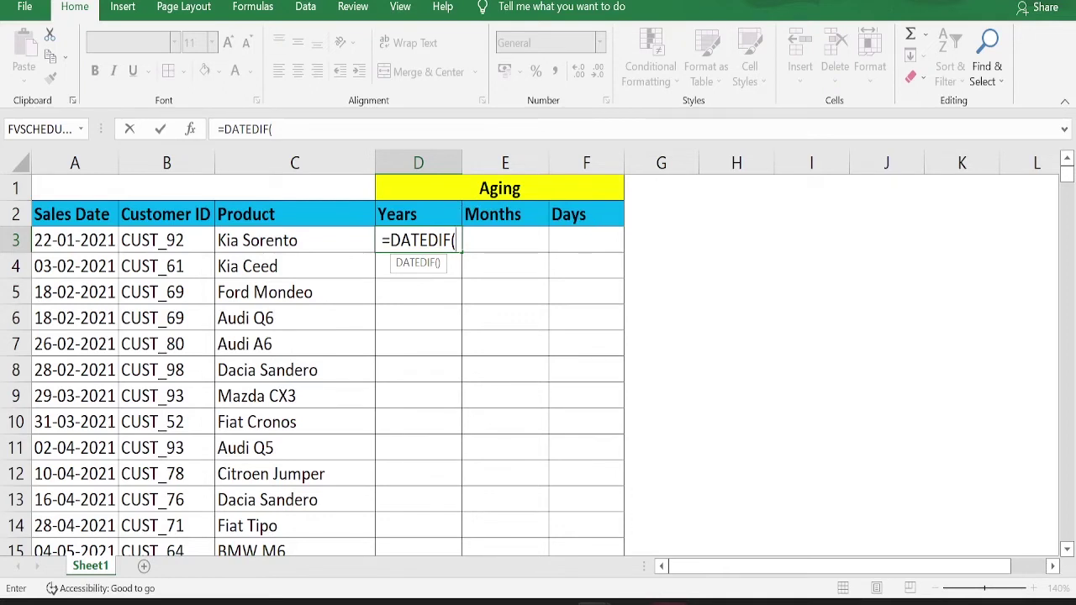
pyautogui.click(84, 240)
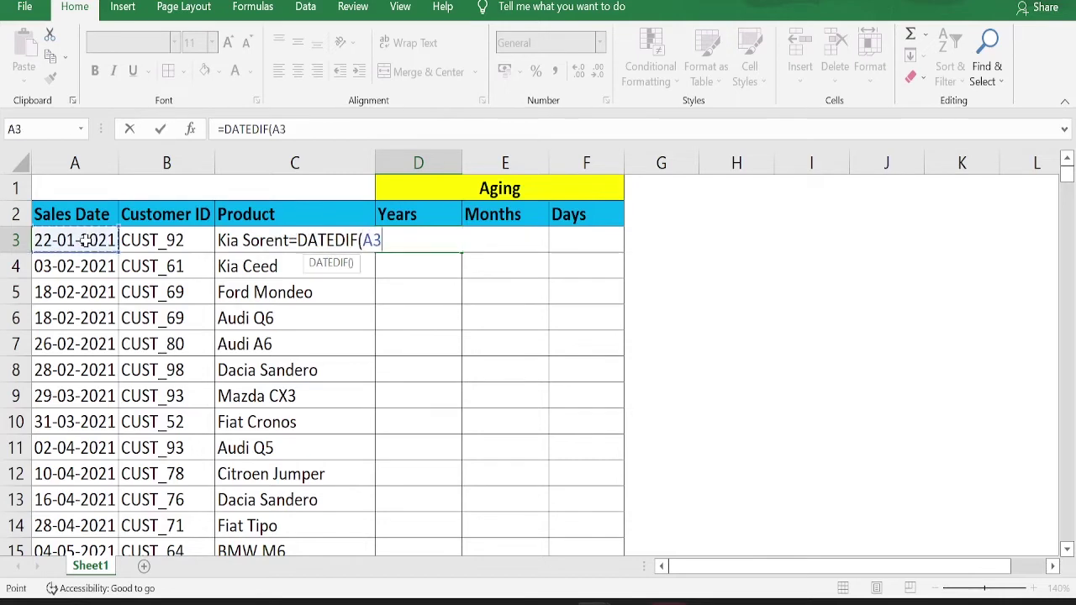
pyautogui.write(',')
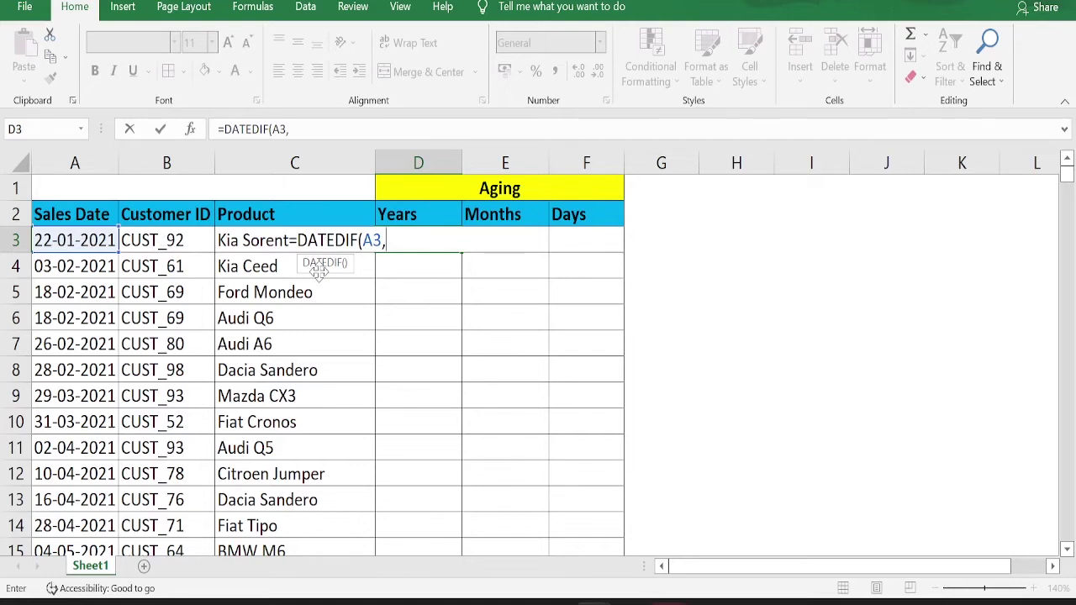
pyautogui.write('today()')
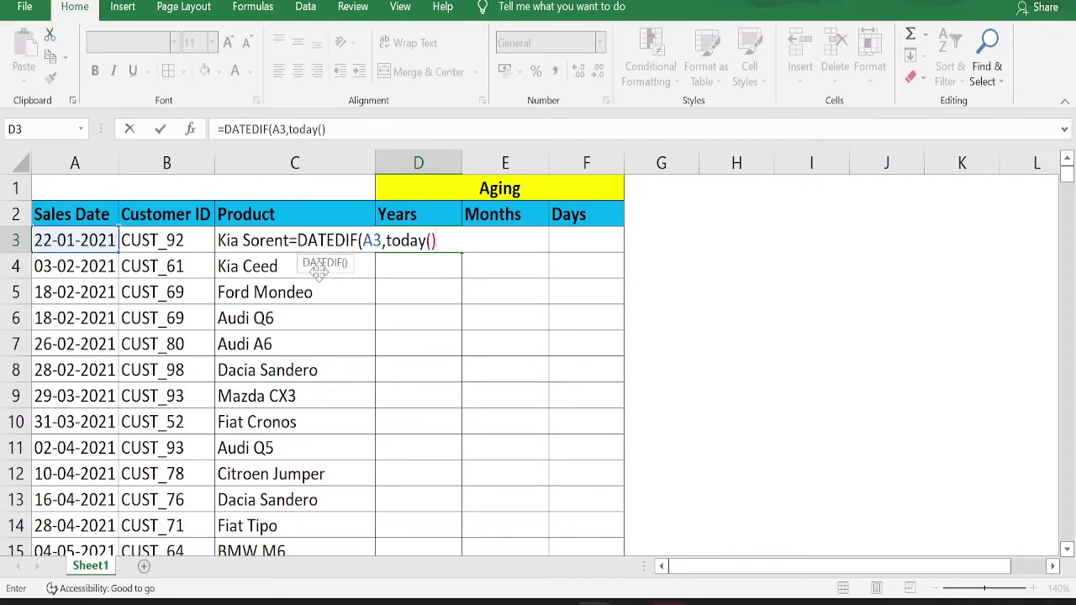
pyautogui.write(',"Y")')
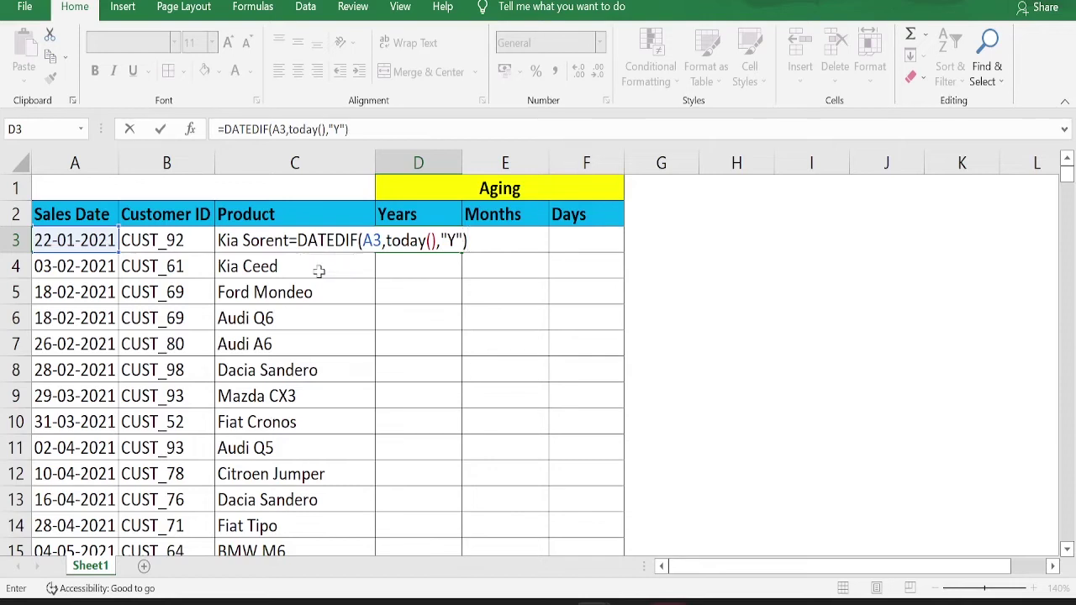
pyautogui.press('Return')
# Copy the text of D3's years formula from edit mode.
pyautogui.press('Up')
pyautogui.moveTo(505, 215); pyautogui.dragTo(412, 243)
pyautogui.click(416, 243)
pyautogui.press('F2')
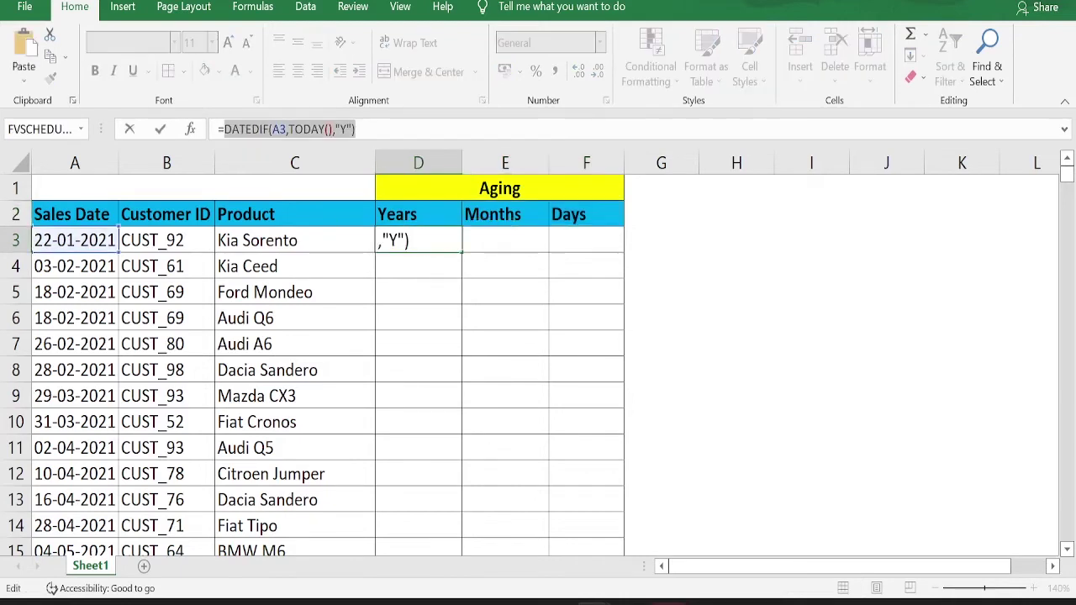
pyautogui.hotkey('ctrl', 'c')
pyautogui.press('Tab')
# Paste the formula into E3 with the unit changed to "M", giving 15 months.
pyautogui.press('F2')
pyautogui.hotkey('ctrl', 'v')
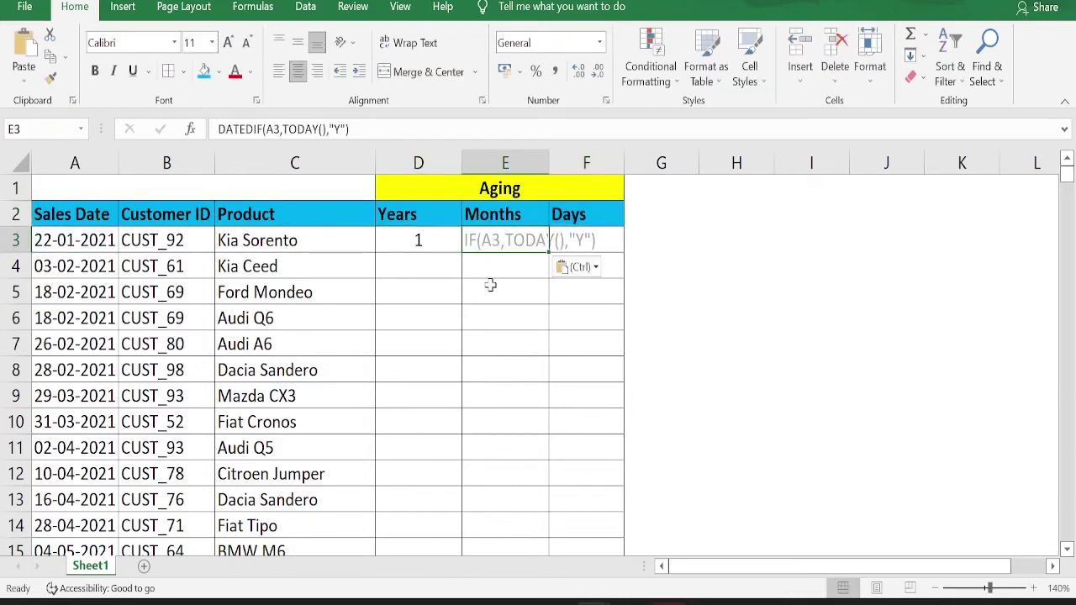
pyautogui.press('Home')
pyautogui.write('=')
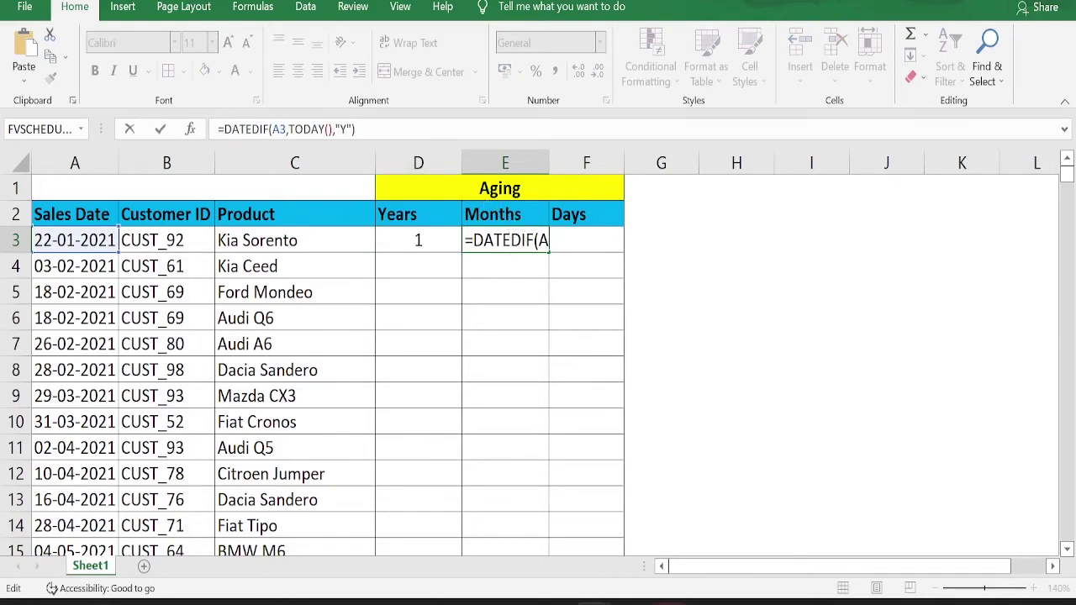
pyautogui.click(504, 240)
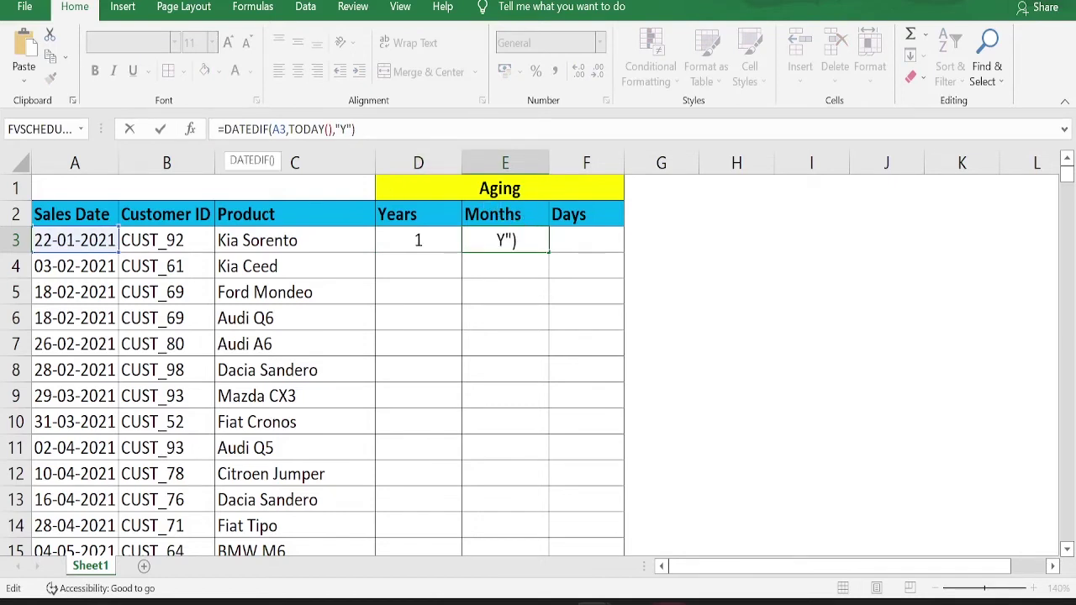
pyautogui.press('BackSpace')
pyautogui.write('M')
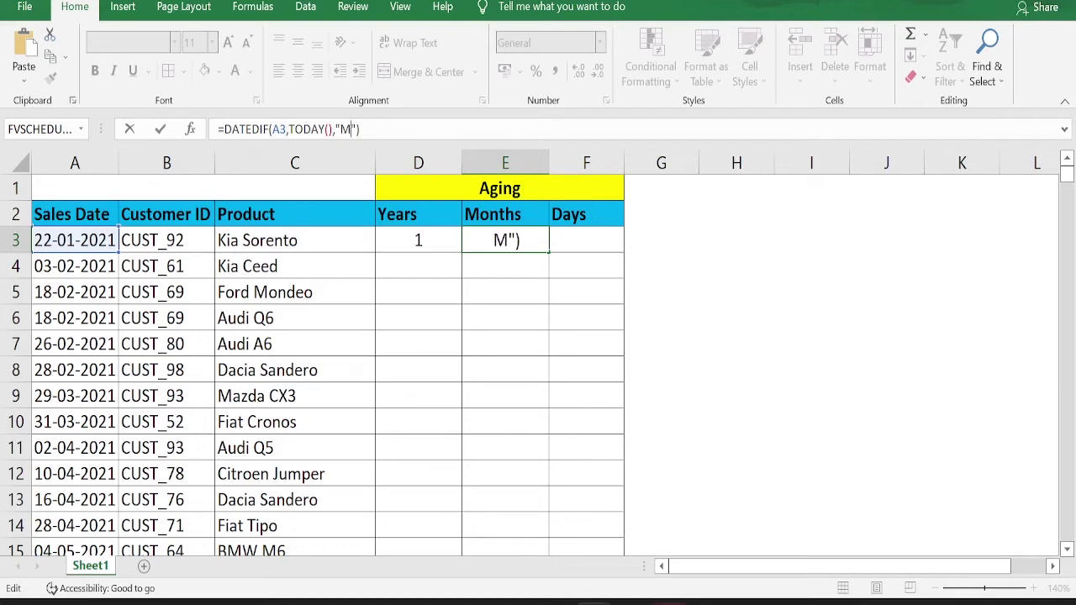
pyautogui.press('Return')
pyautogui.click(514, 240)
# Paste the formula into F3 with the unit changed to "D", giving 478 days.
pyautogui.click(294, 240)
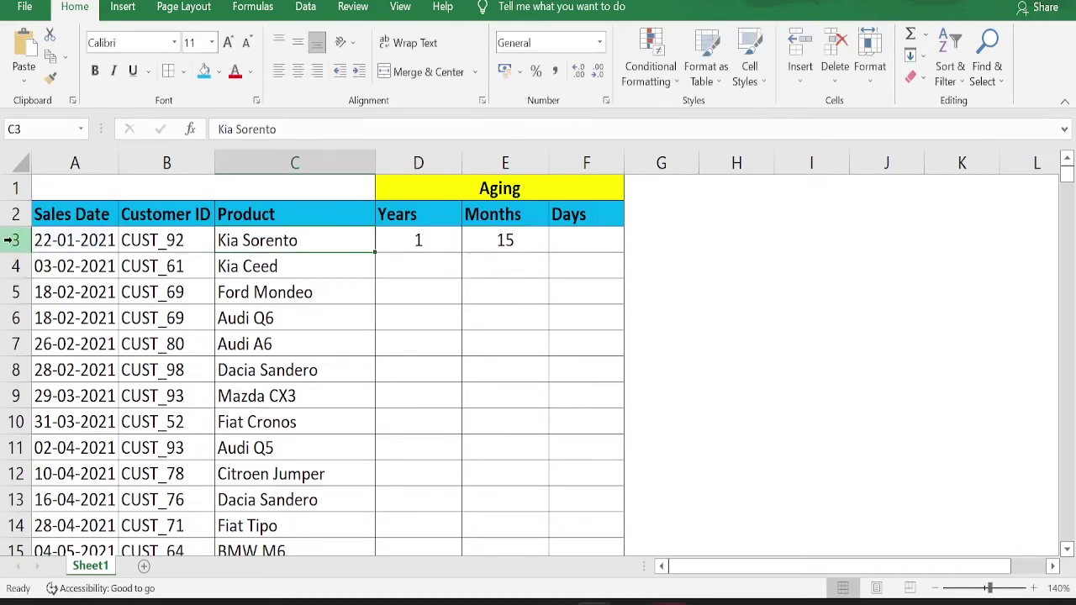
pyautogui.click(11, 241)
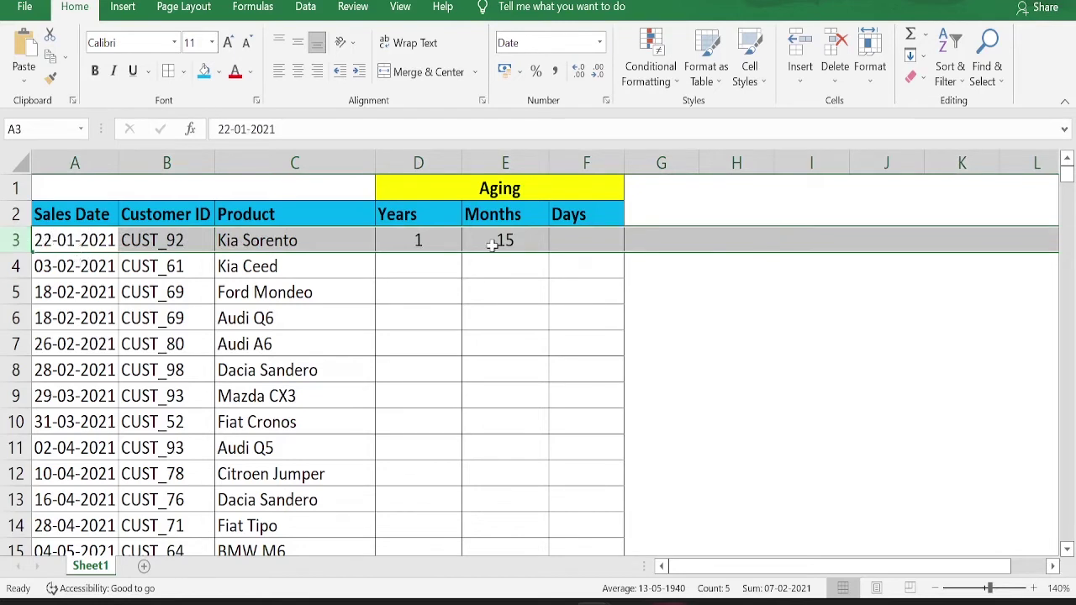
pyautogui.click(559, 242)
pyautogui.hotkey('ctrl', 'v')
pyautogui.click(219, 128)
pyautogui.write('=')
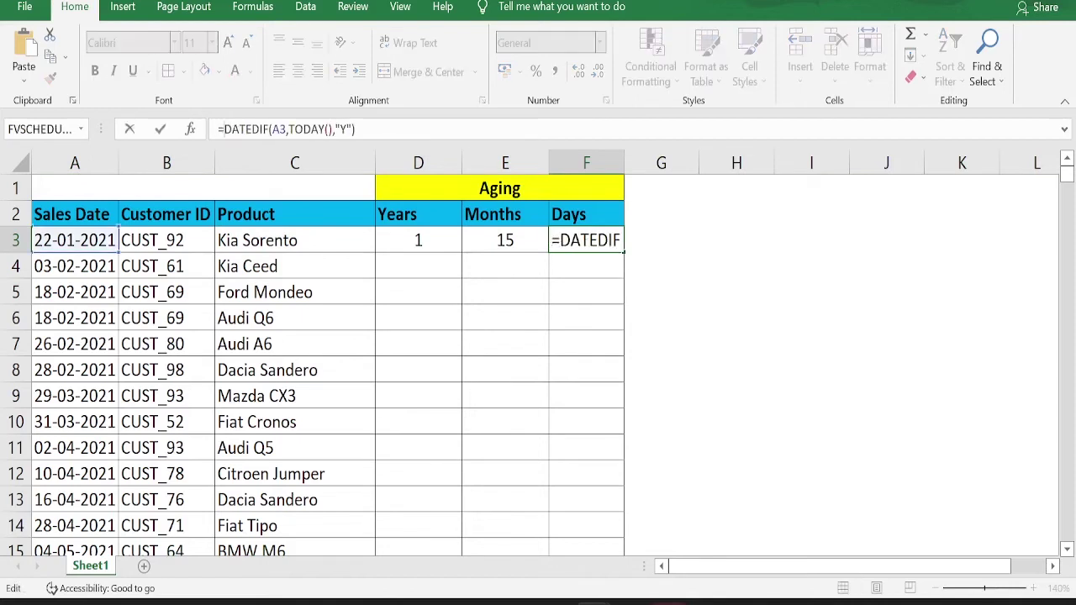
pyautogui.click(344, 129)
pyautogui.press('BackSpace')
pyautogui.write('D')
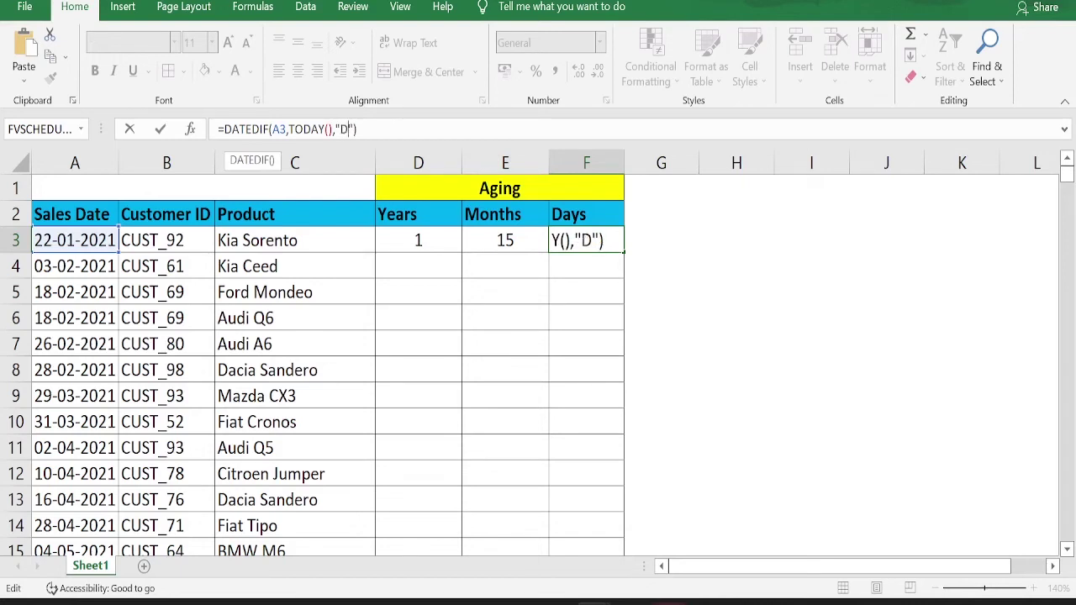
pyautogui.hotkey('ctrl', 'Return')
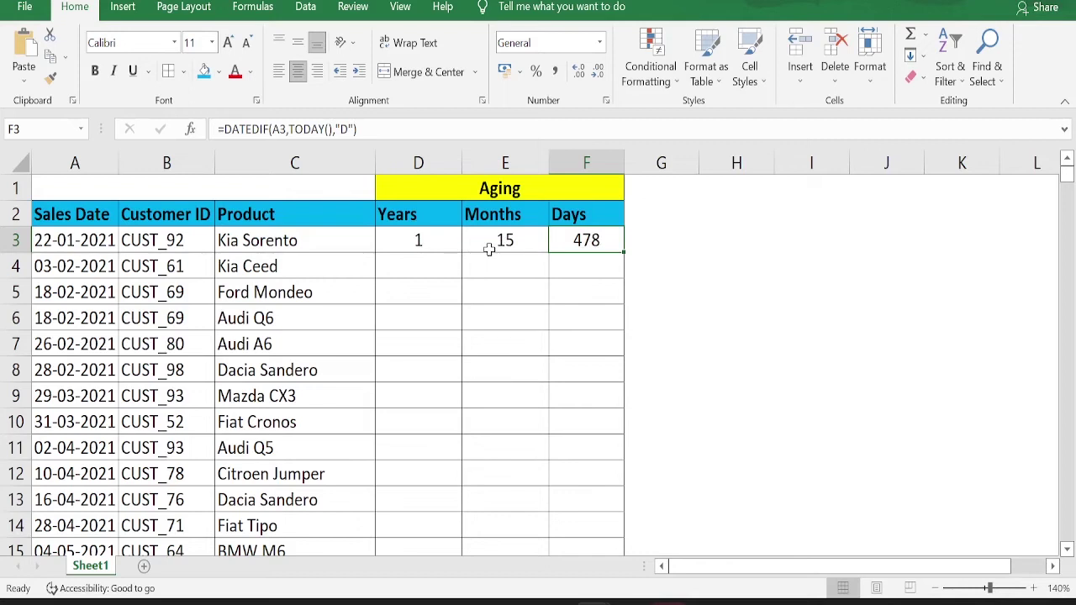
# Change E3's unit from "M" to "YM" so it returns 3 leftover months.
pyautogui.click(395, 245)
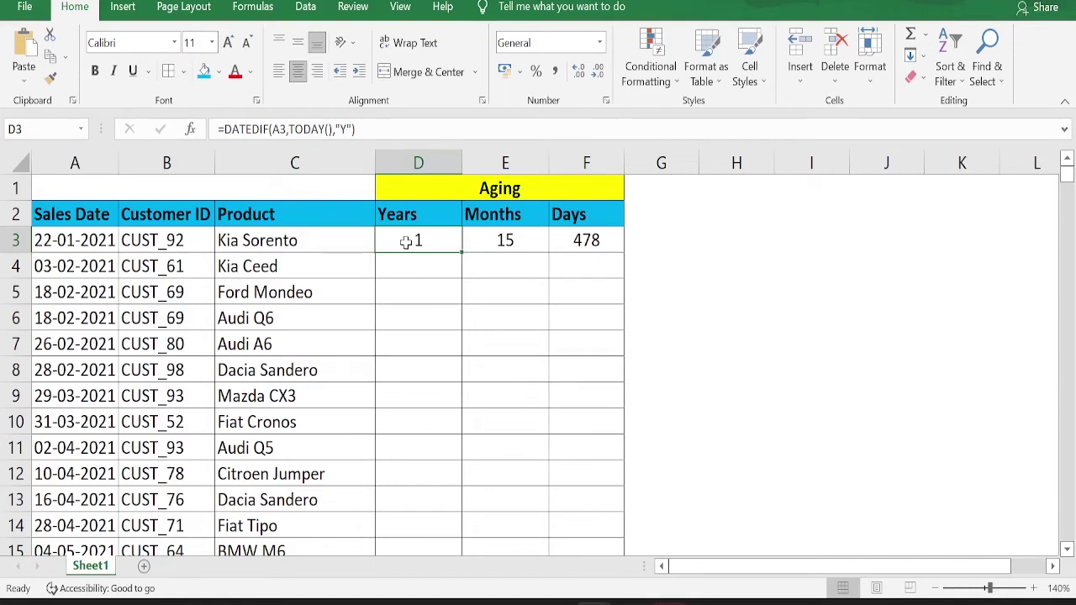
pyautogui.click(499, 241)
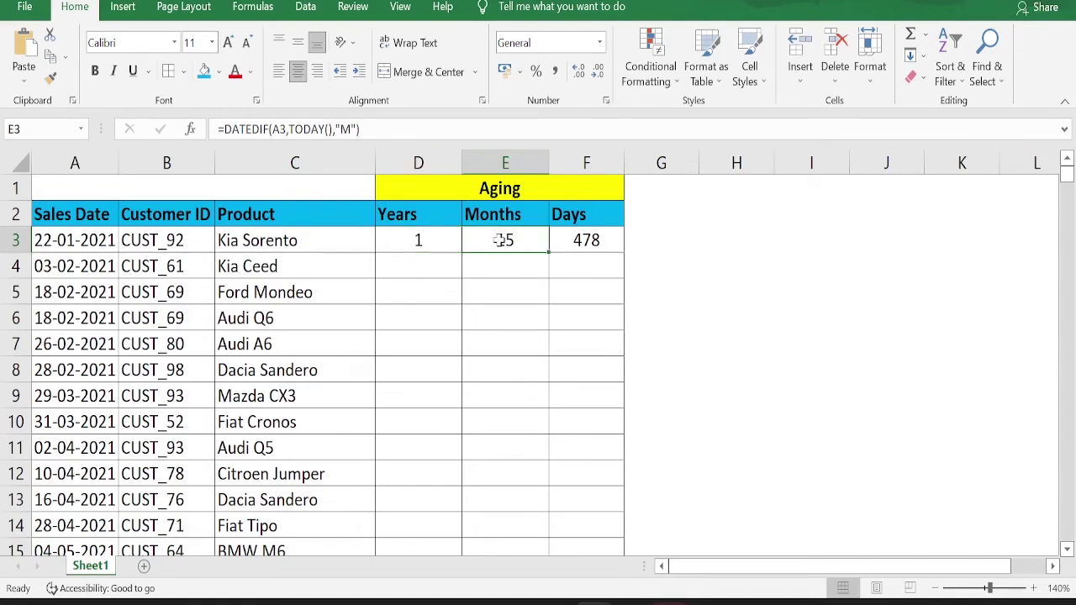
pyautogui.keyDown('shift'); pyautogui.click(432, 241); pyautogui.keyUp('shift')
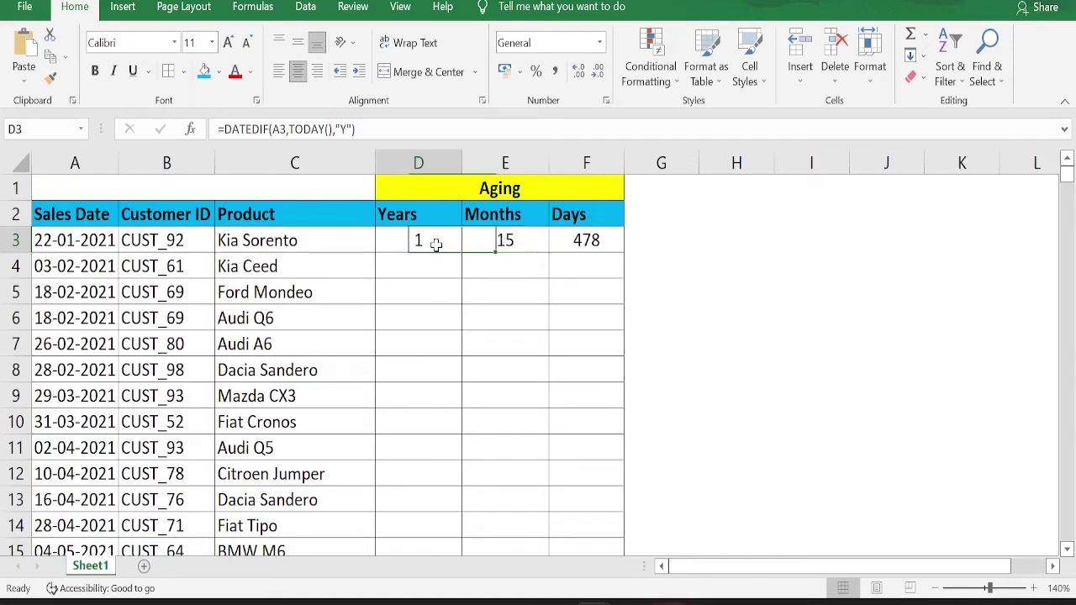
pyautogui.click(509, 241)
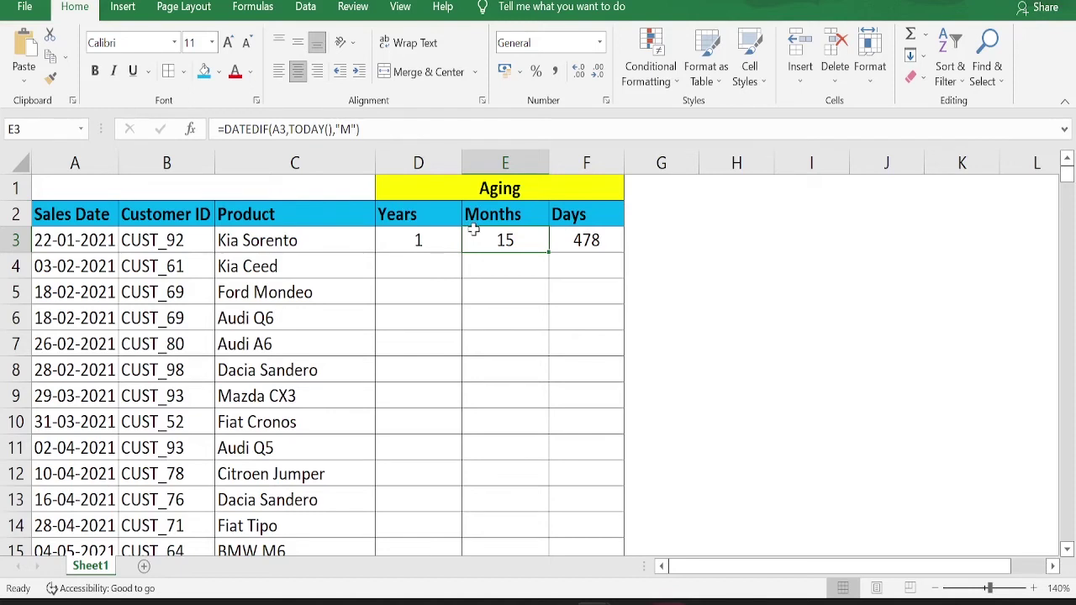
pyautogui.click(343, 129)
pyautogui.write('Y')
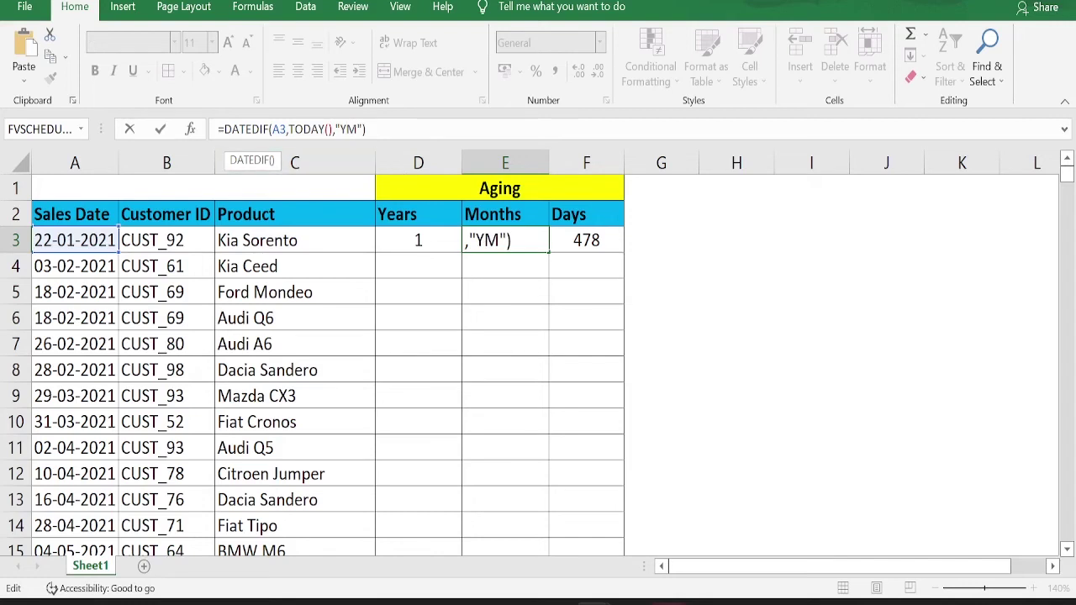
pyautogui.press('Return')
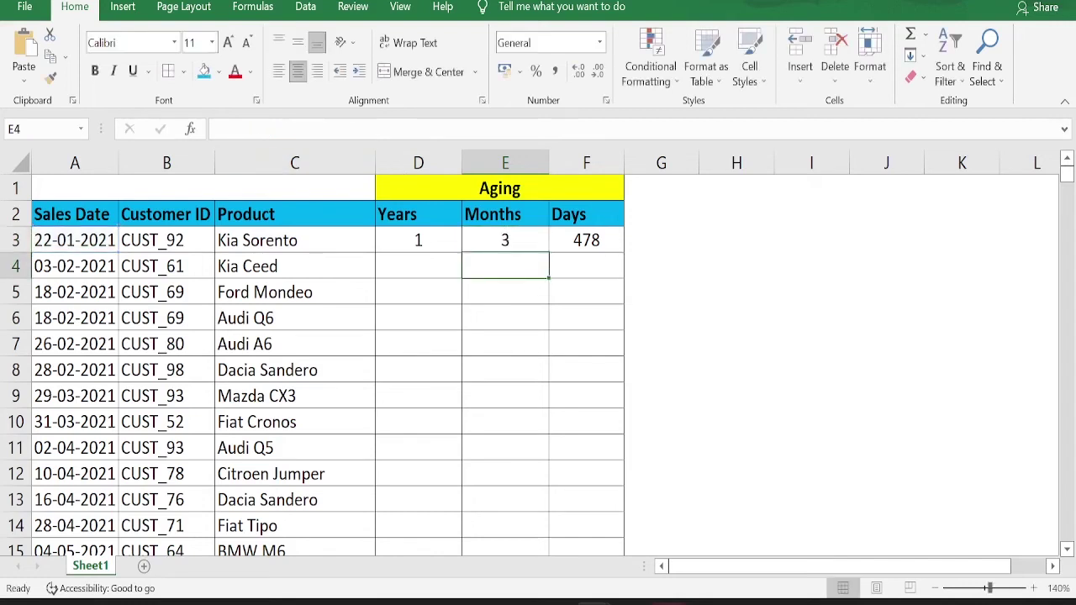
# Change F3's unit from "D" to "MD" so it returns 23 leftover days.
pyautogui.press('Up')
pyautogui.moveTo(419, 240); pyautogui.dragTo(505, 241)
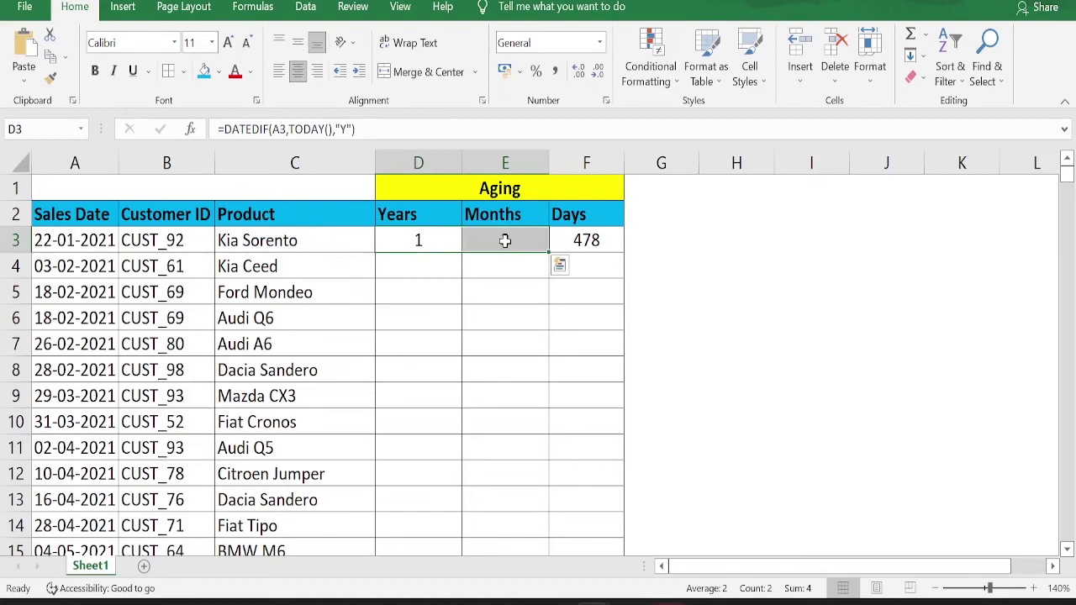
pyautogui.click(589, 241)
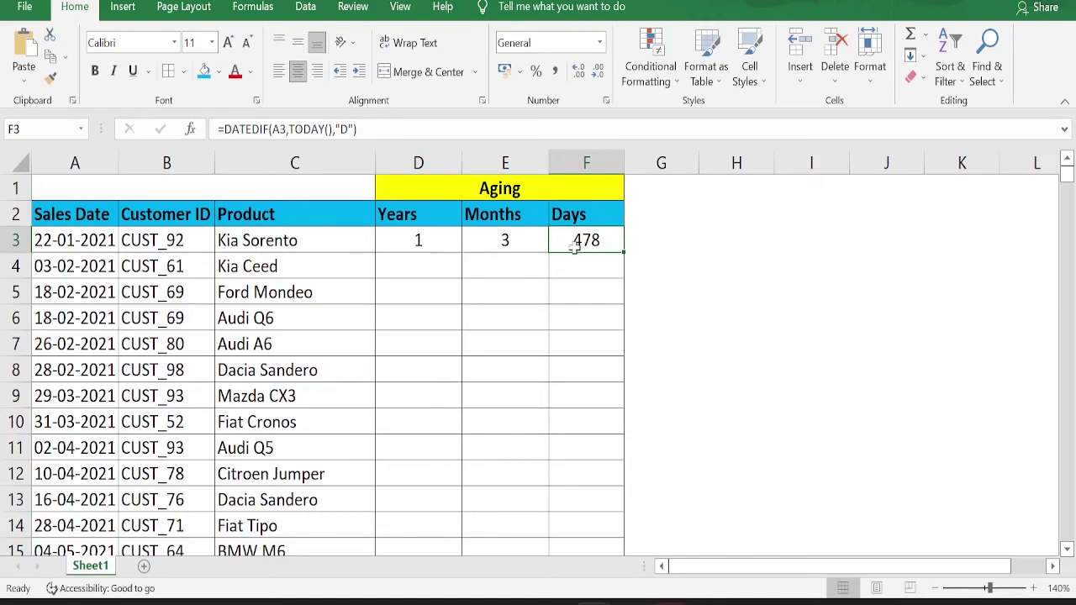
pyautogui.click(345, 130)
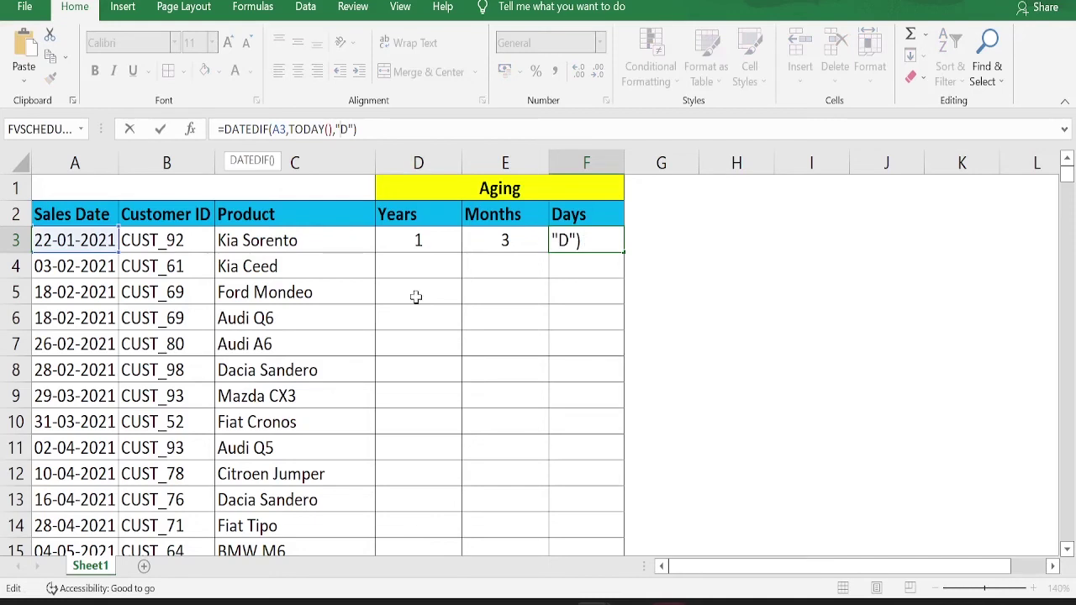
pyautogui.write('M')
pyautogui.press('Return')
pyautogui.click(505, 242)
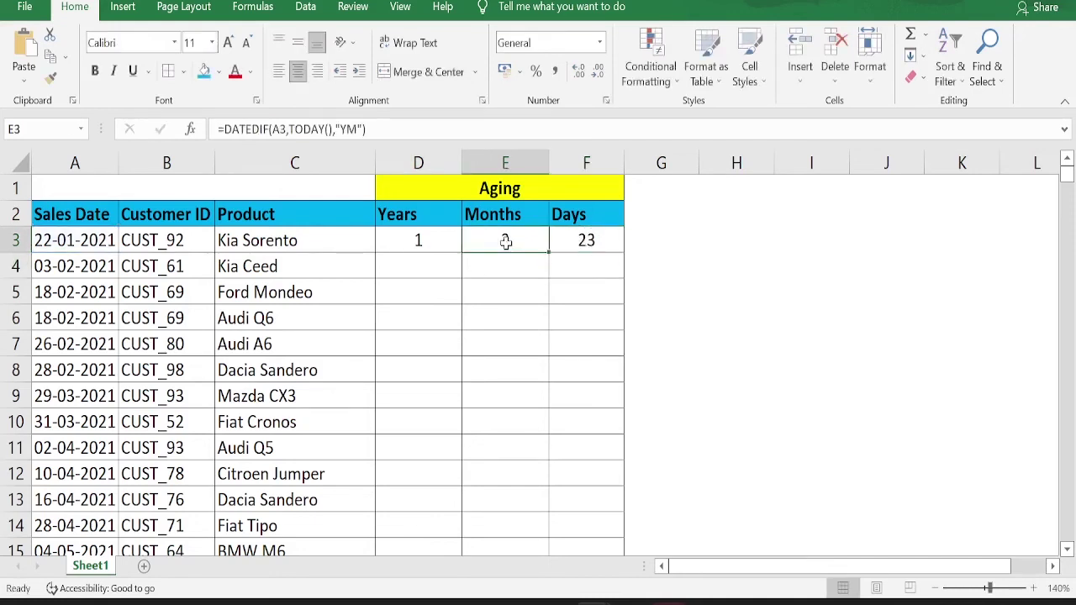
pyautogui.click(586, 242)
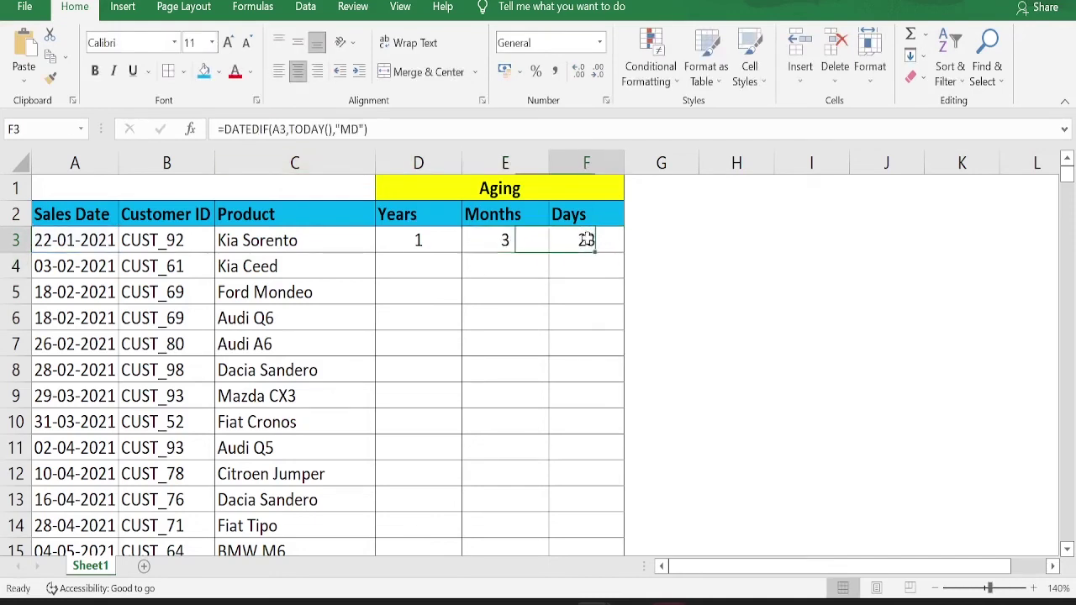
pyautogui.click(680, 240)
pyautogui.press('Right')
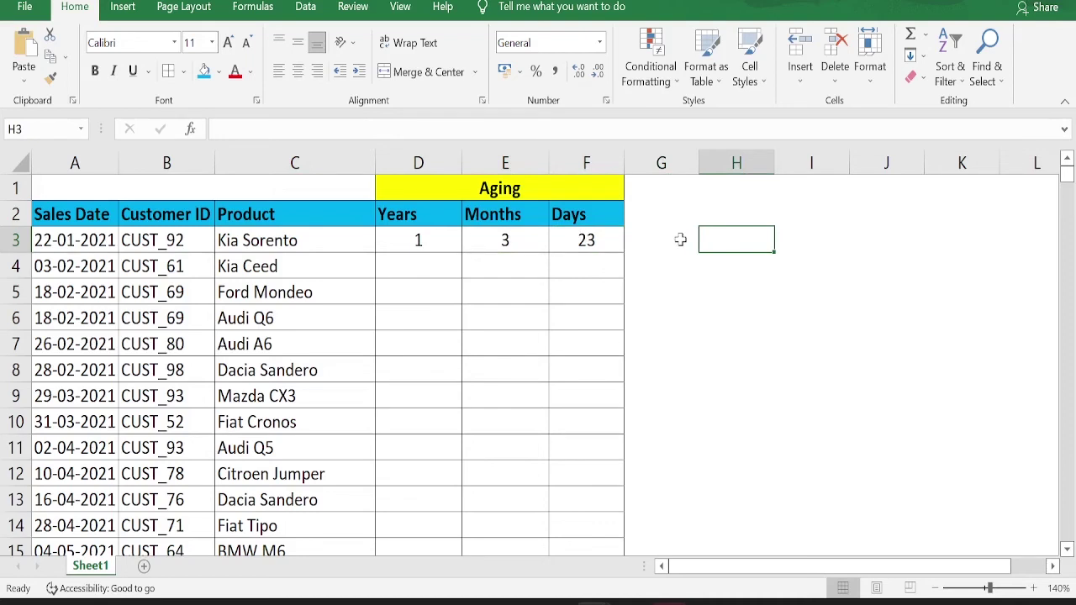
# Type the unit notes Y, M and D into H3, I3 and J3.
pyautogui.write('Y')
pyautogui.press('Right')
pyautogui.write('M')
pyautogui.press('Tab')
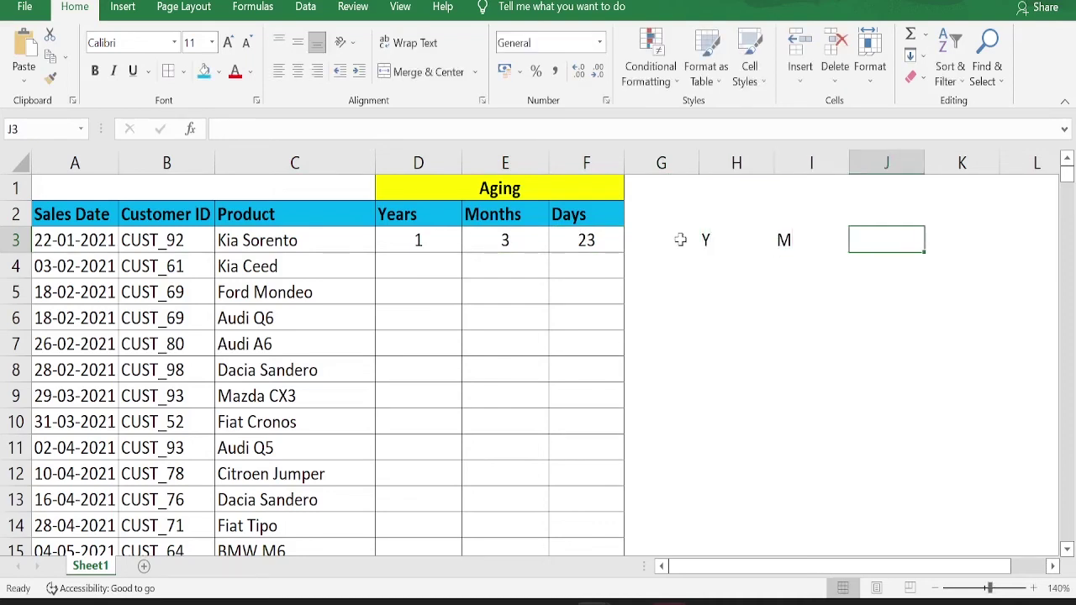
pyautogui.write('D')
pyautogui.press('Return')
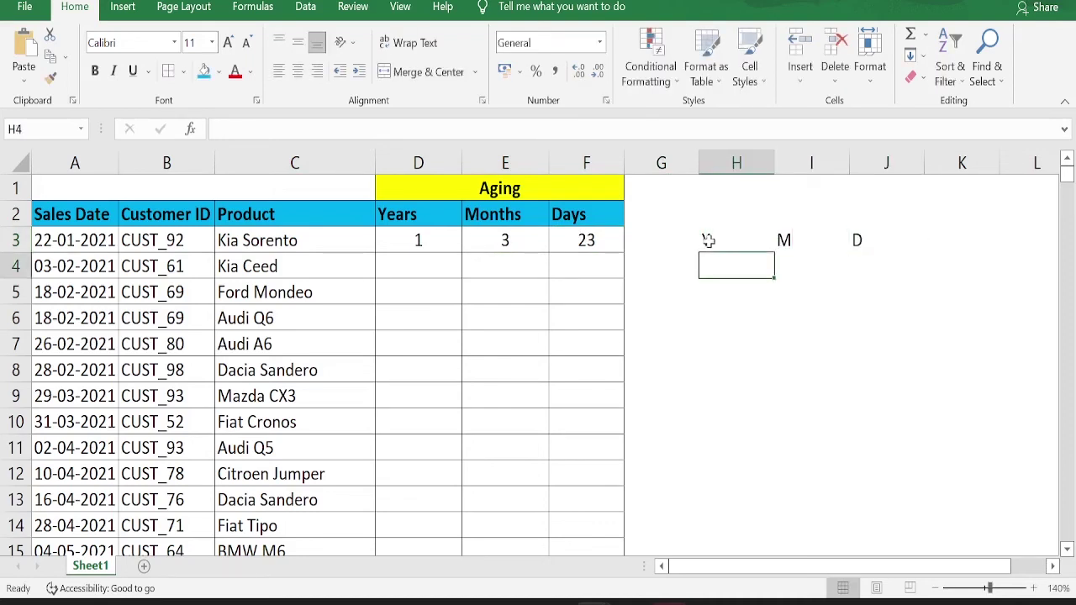
pyautogui.click(709, 241)
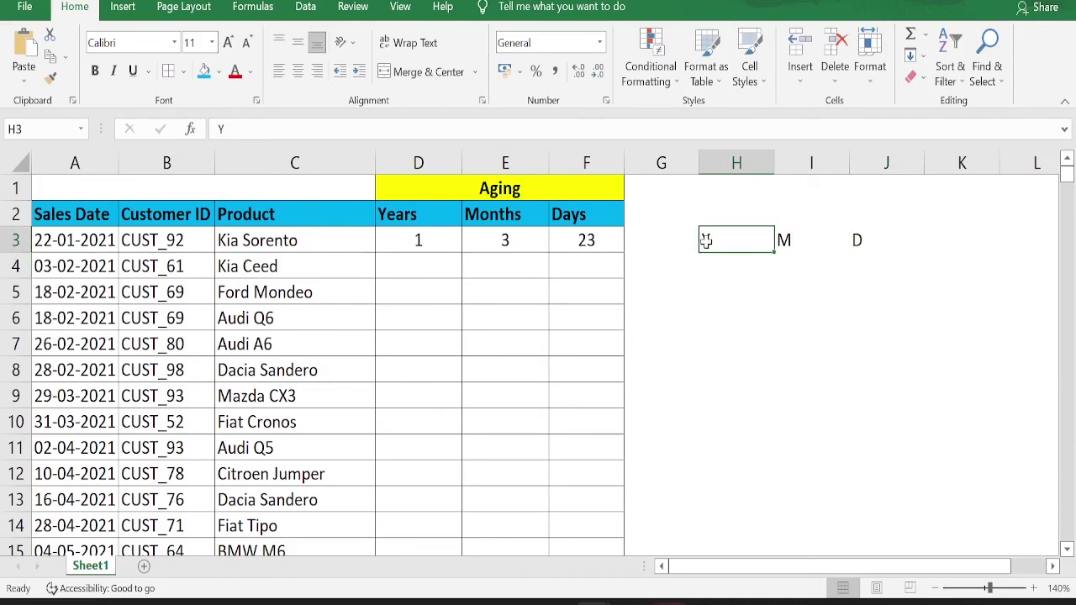
pyautogui.moveTo(706, 240); pyautogui.dragTo(802, 239)
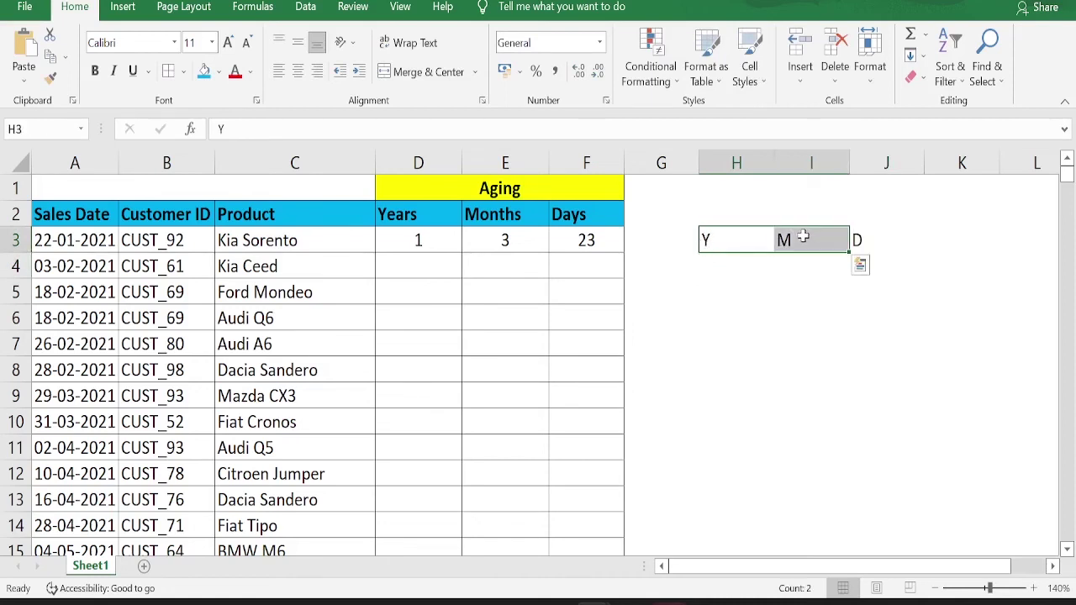
pyautogui.click(804, 238)
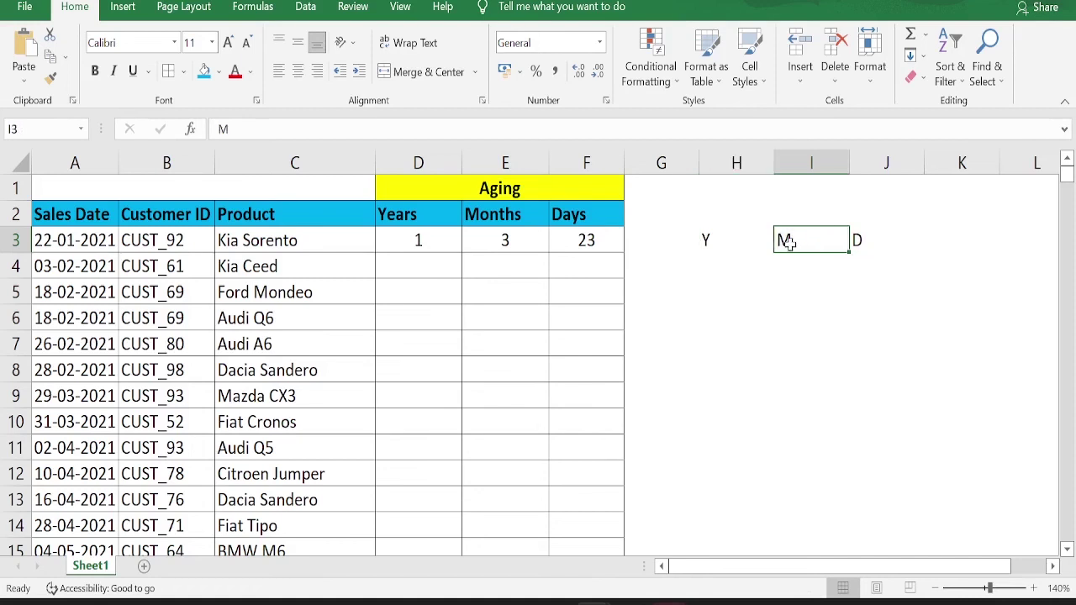
pyautogui.moveTo(786, 242); pyautogui.dragTo(872, 241)
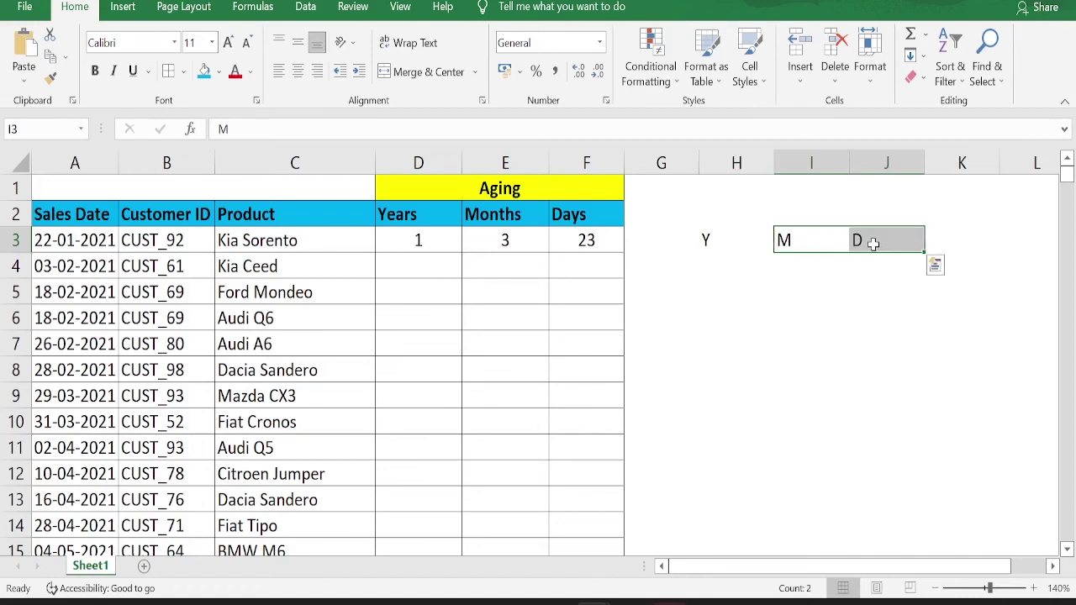
pyautogui.click(705, 237)
# Select D3:F43 and fill the row 3 aging formulas down with Ctrl+D.
pyautogui.click(327, 325)
pyautogui.hotkey('ctrl', 'Down')
pyautogui.press('Right')
pyautogui.hotkey('shift', 'Right')
pyautogui.hotkey('shift', 'Right')
pyautogui.hotkey('ctrl', 'shift', 'Up')
pyautogui.hotkey('ctrl', 'd')
pyautogui.hotkey('ctrl', 'Up')
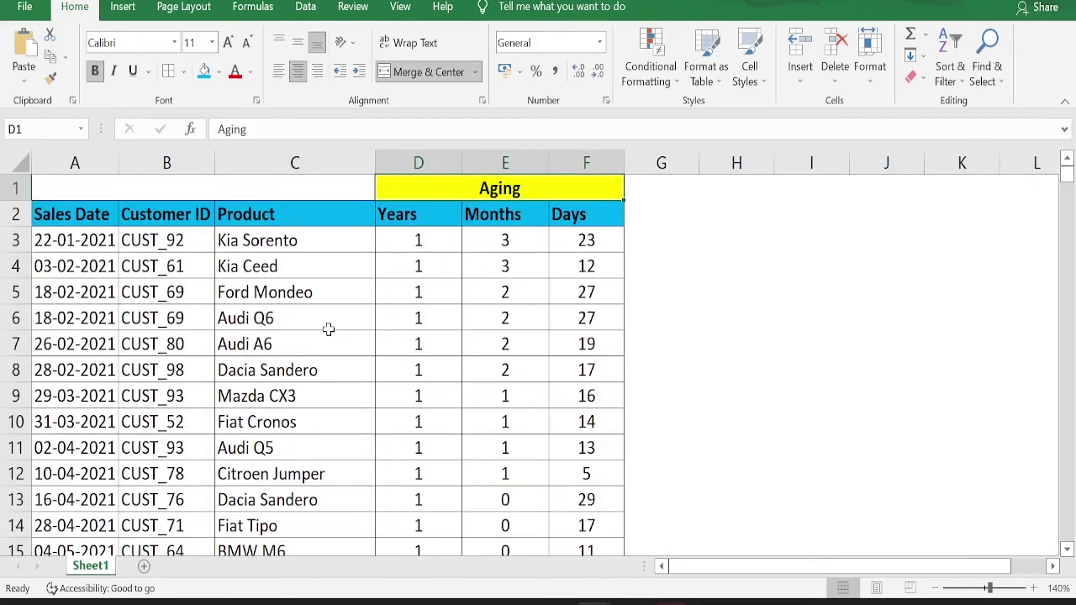